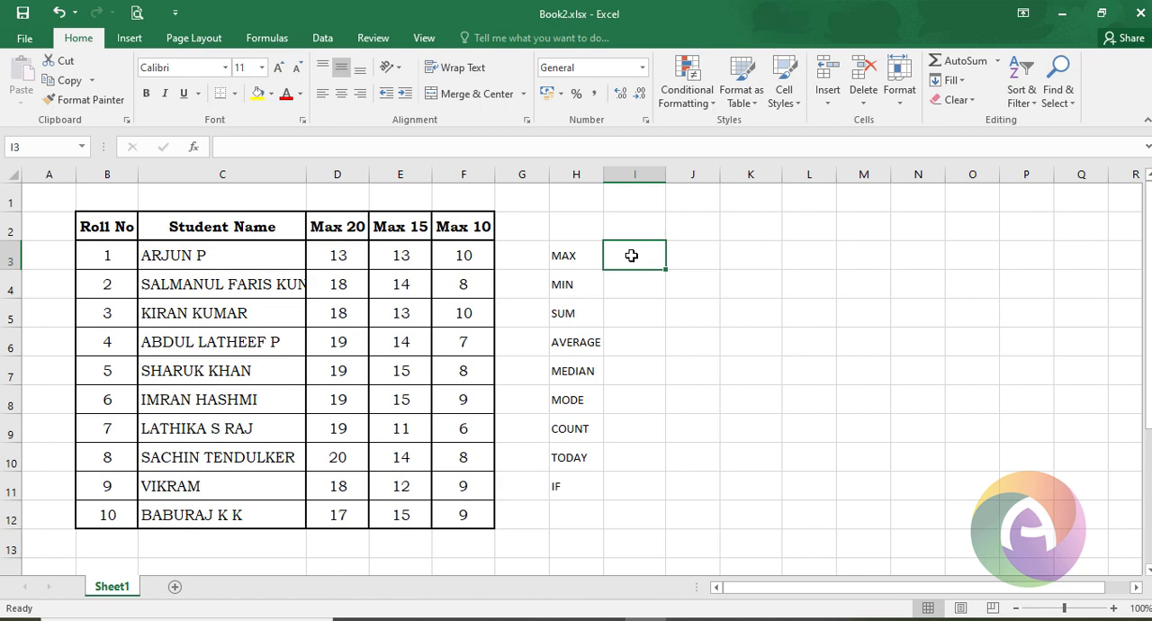
- Enter a MAX formula for the Max 20 marks in D3:D12 in cell I3, and undo the entry
{"action": "type", "text": "=ma"}
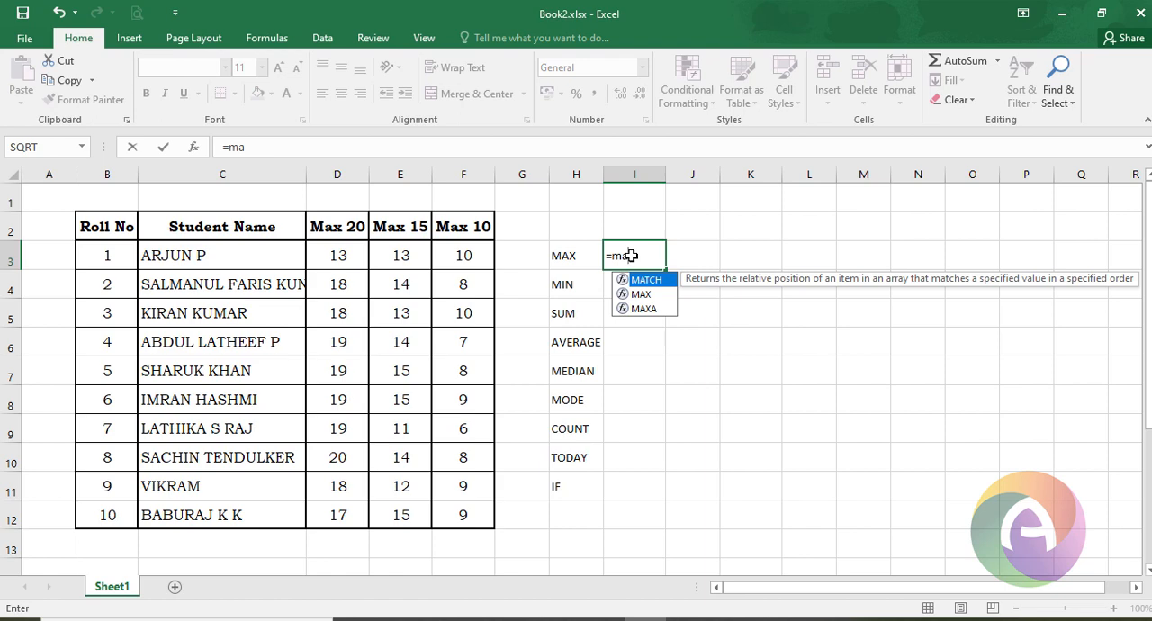
{"action": "key", "text": "Down"}
{"action": "key", "text": "Tab"}
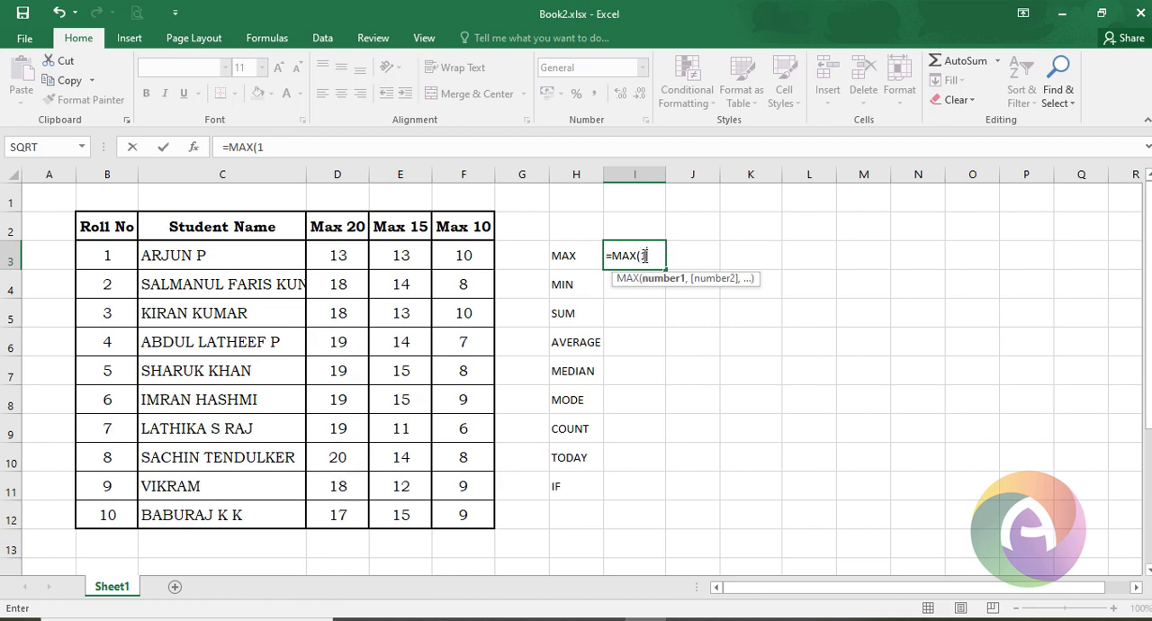
{"action": "type", "text": ",18,"}
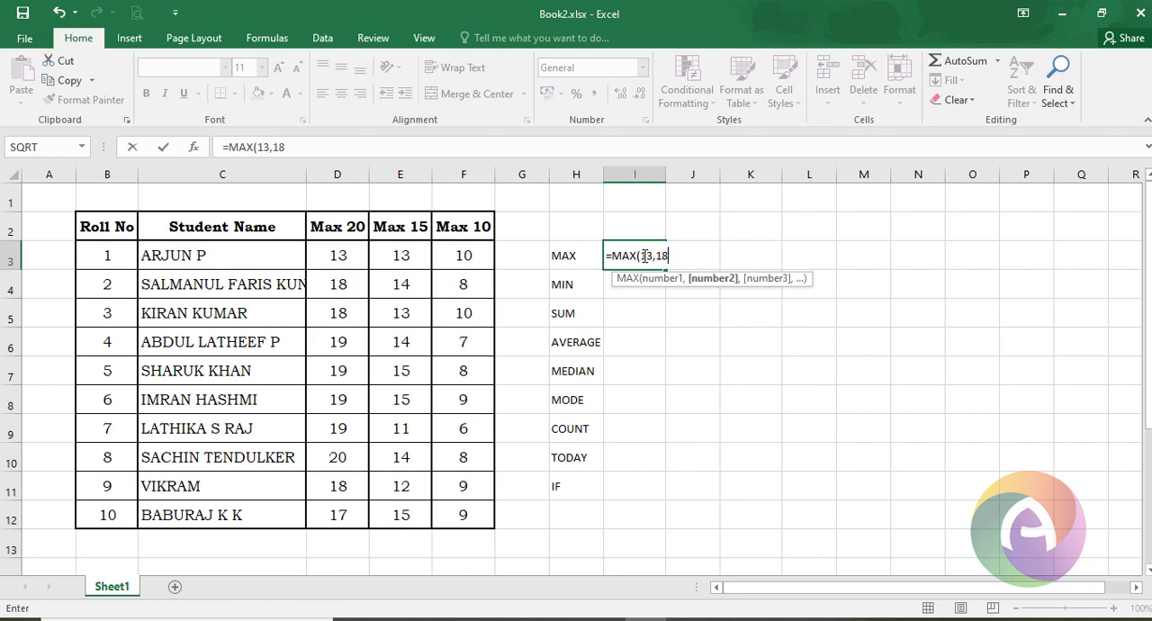
{"action": "key", "text": "BackSpace"}
{"action": "key", "text": "BackSpace"}
{"action": "key", "text": "BackSpace"}
{"action": "key", "text": "BackSpace"}
{"action": "key", "text": "BackSpace"}
{"action": "key", "text": "BackSpace"}
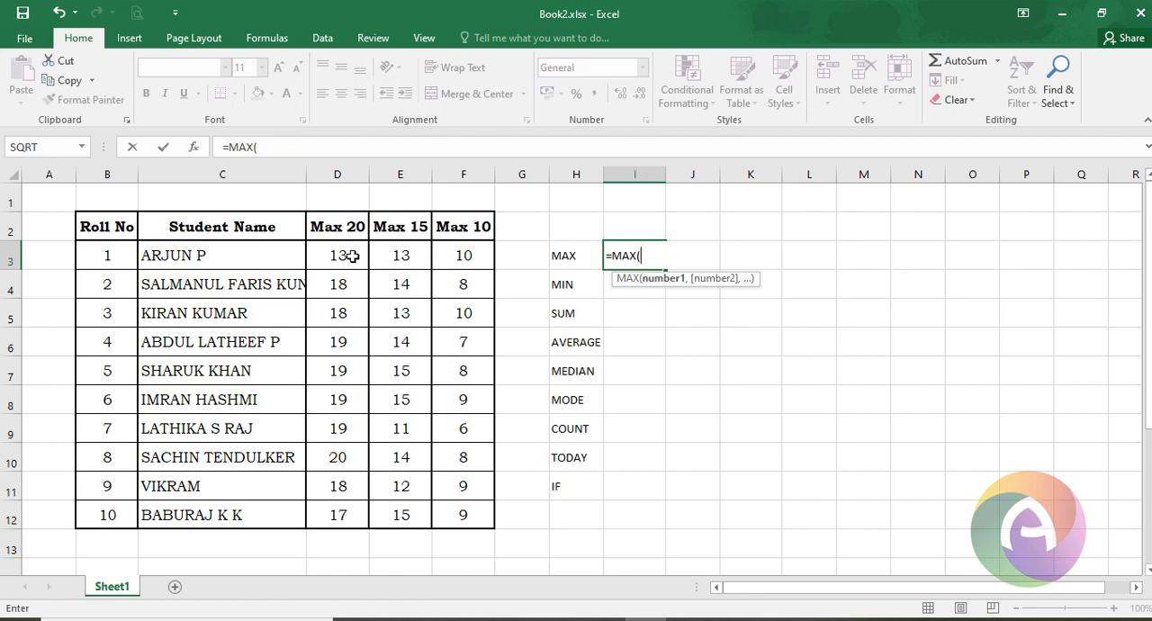
{"action": "left_click_drag", "start_coordinate": [351, 256], "coordinate": [357, 510]}
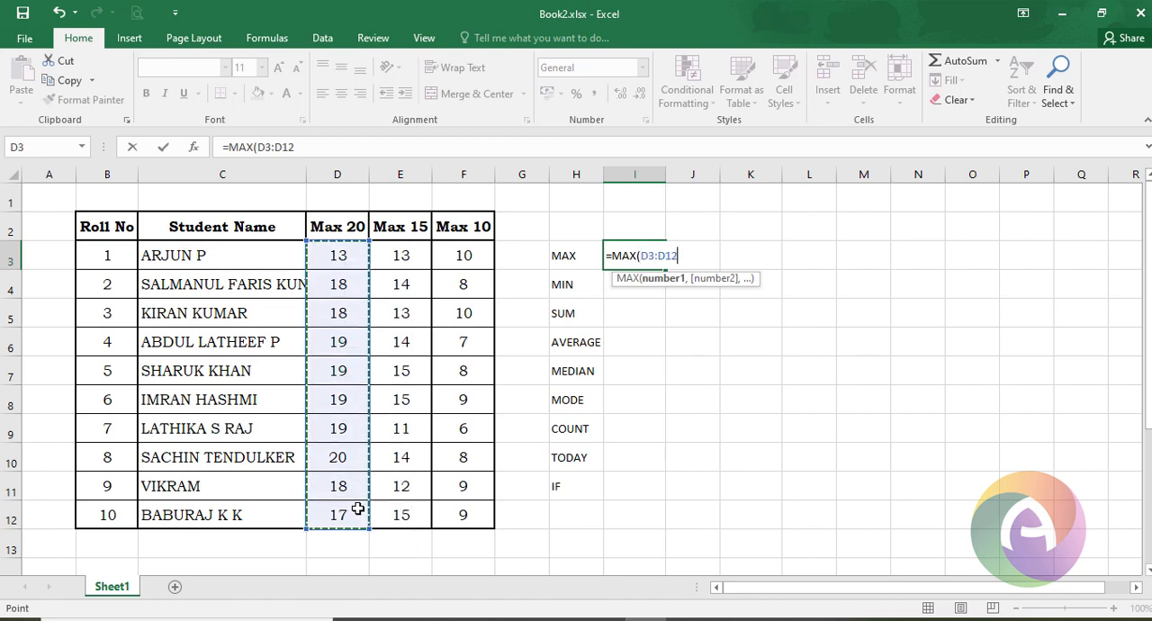
{"action": "key", "text": "Return"}
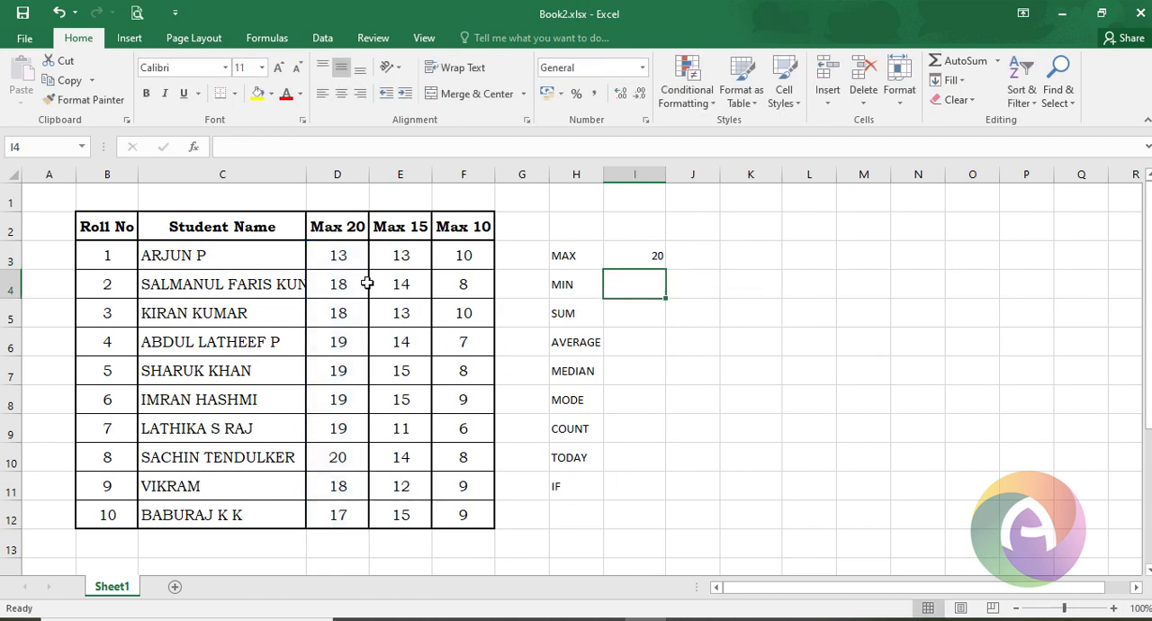
{"action": "key", "text": "ctrl+z"}
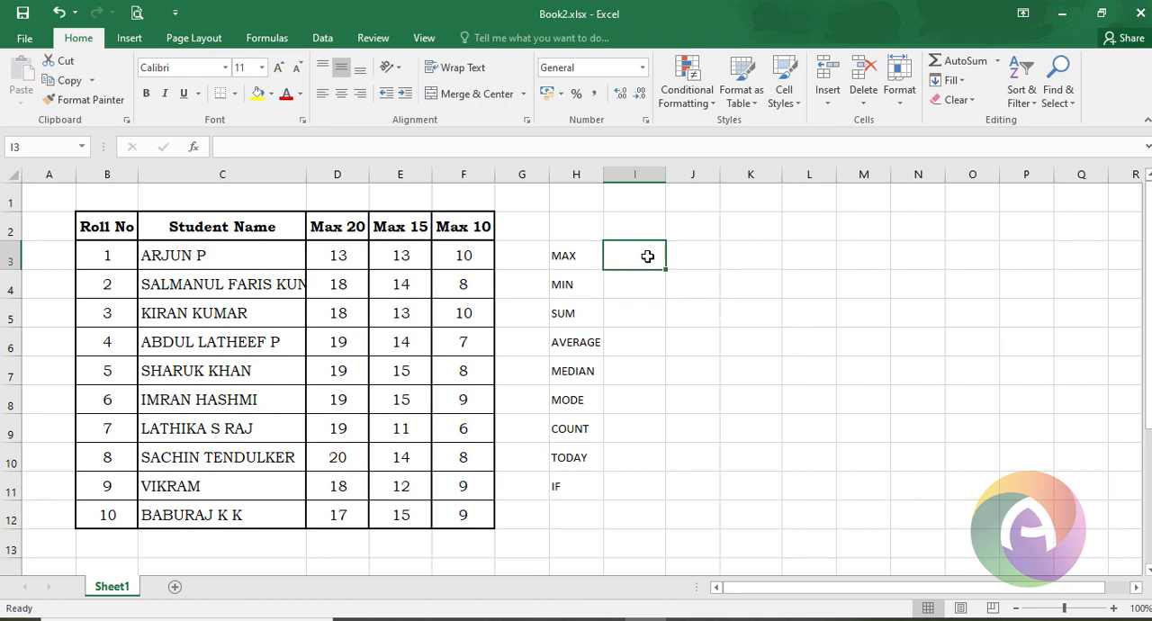
- Enter =MAX(D5:F5) in cell I3 to find the highest mark of the student with roll number 3
{"action": "type", "text": "=max"}
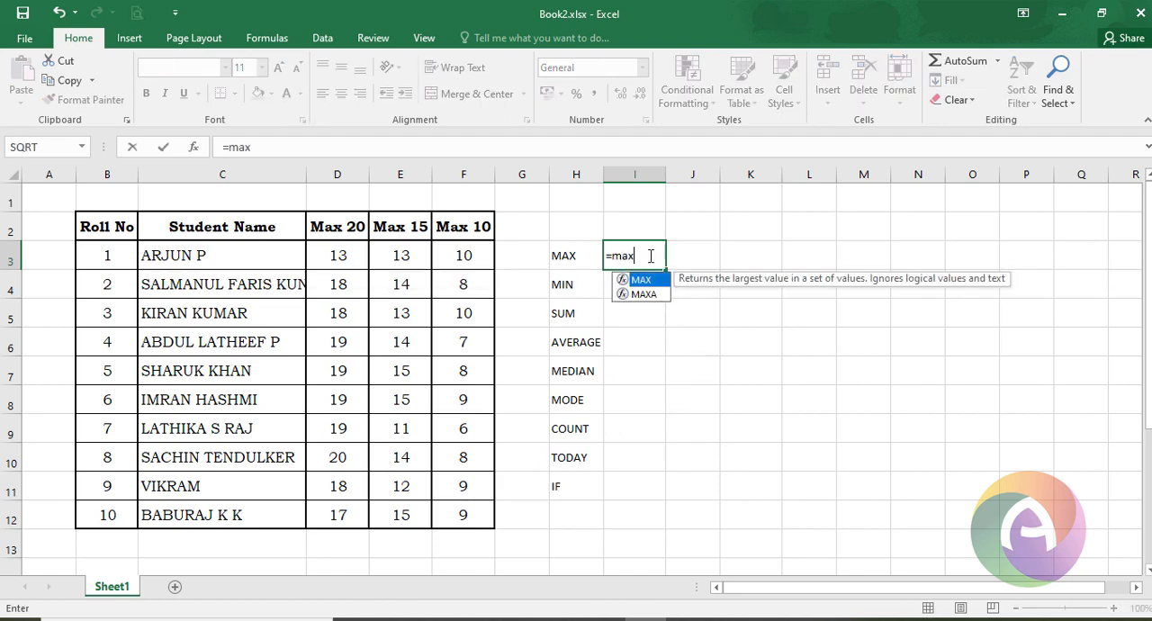
{"action": "type", "text": "("}
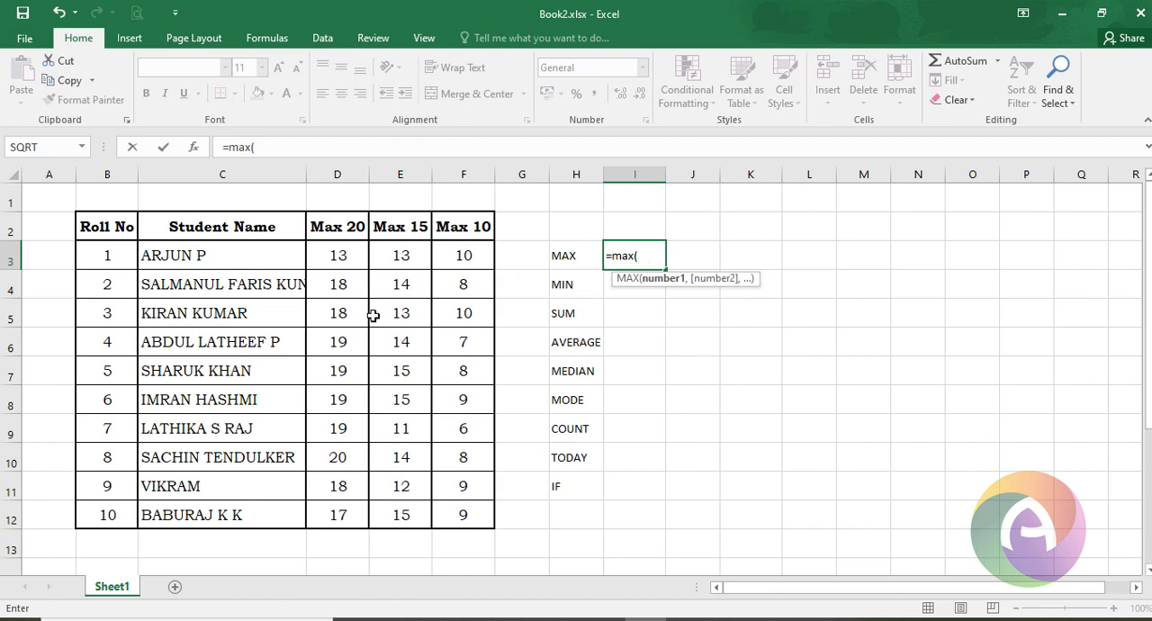
{"action": "left_click_drag", "start_coordinate": [337, 317], "coordinate": [451, 316]}
{"action": "key", "text": "Return"}
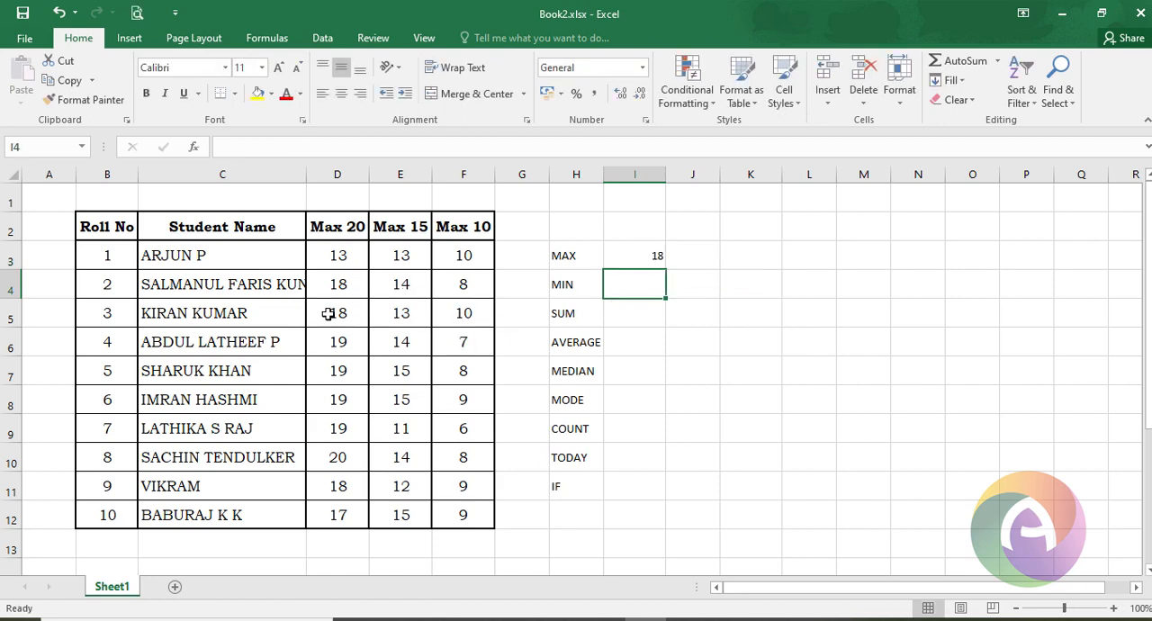
{"action": "left_click", "coordinate": [645, 256]}
- Enter =MIN(E3:E12) in cell I4 to find the lowest mark in the Max 15 column
{"action": "left_click", "coordinate": [644, 278]}
{"action": "type", "text": "=min"}
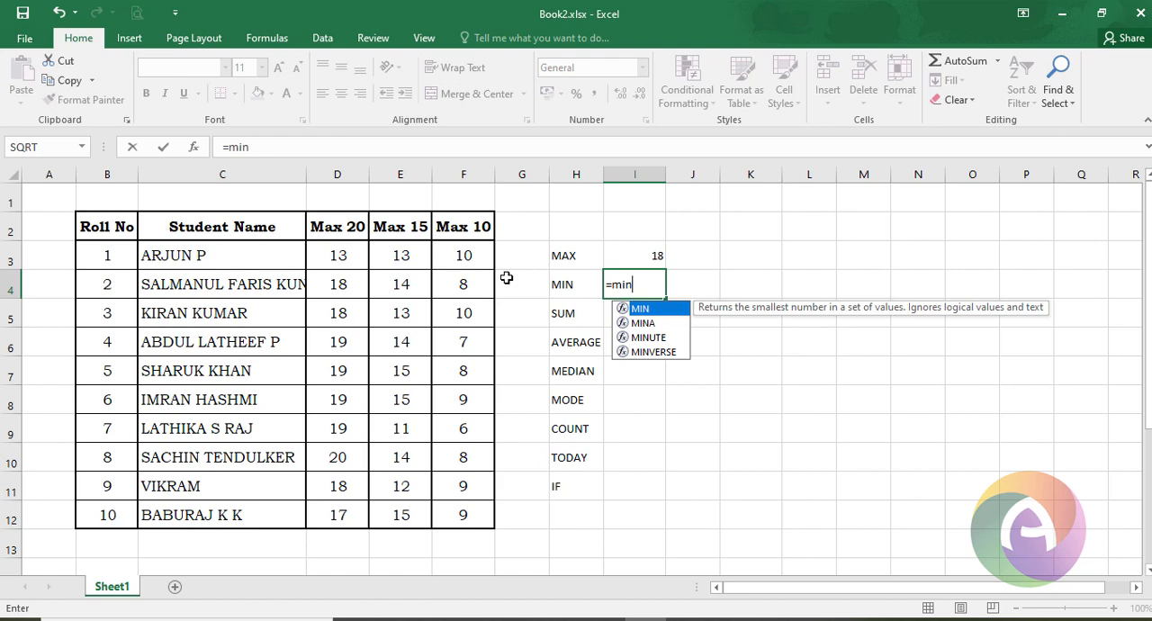
{"action": "type", "text": "("}
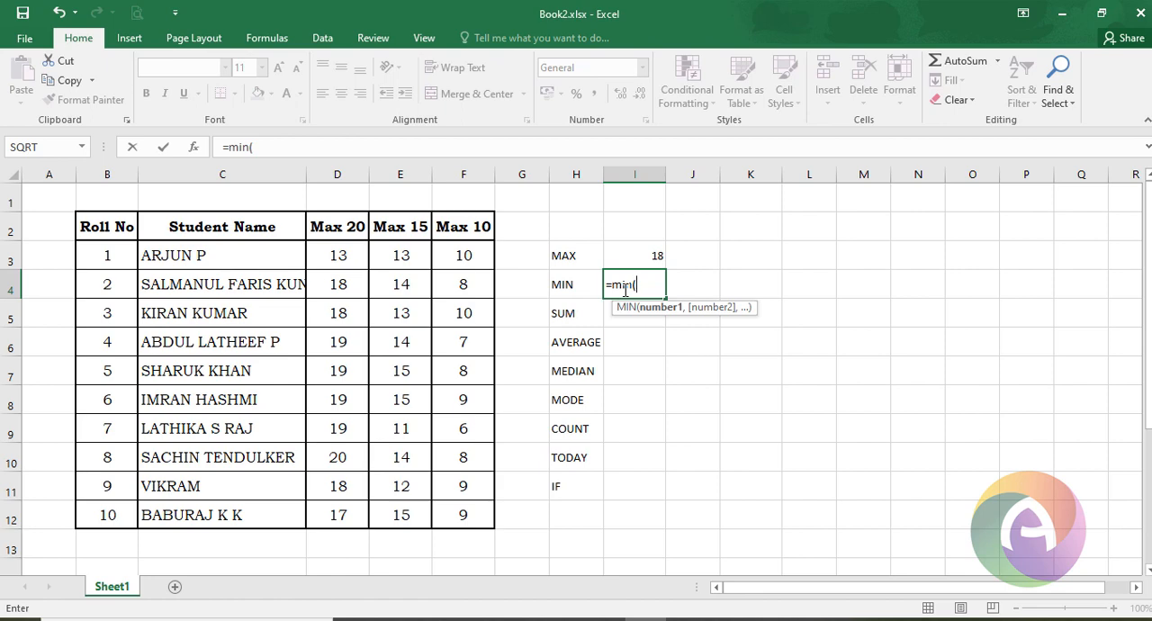
{"action": "left_click_drag", "start_coordinate": [405, 258], "coordinate": [419, 510]}
{"action": "key", "text": "Return"}
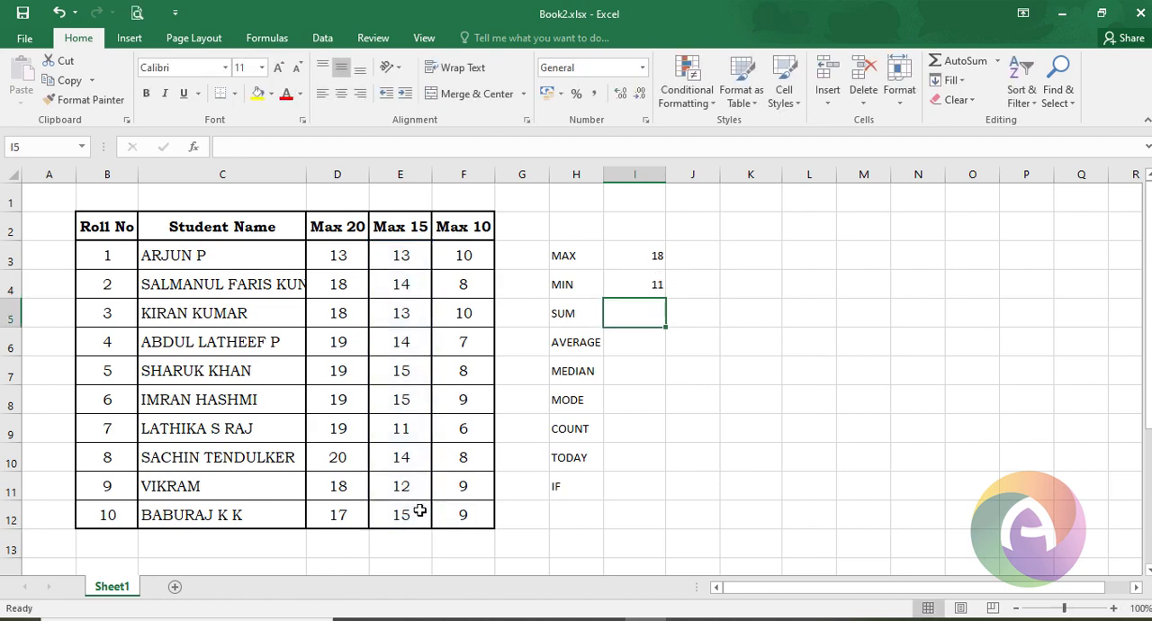
{"action": "left_click", "coordinate": [408, 429]}
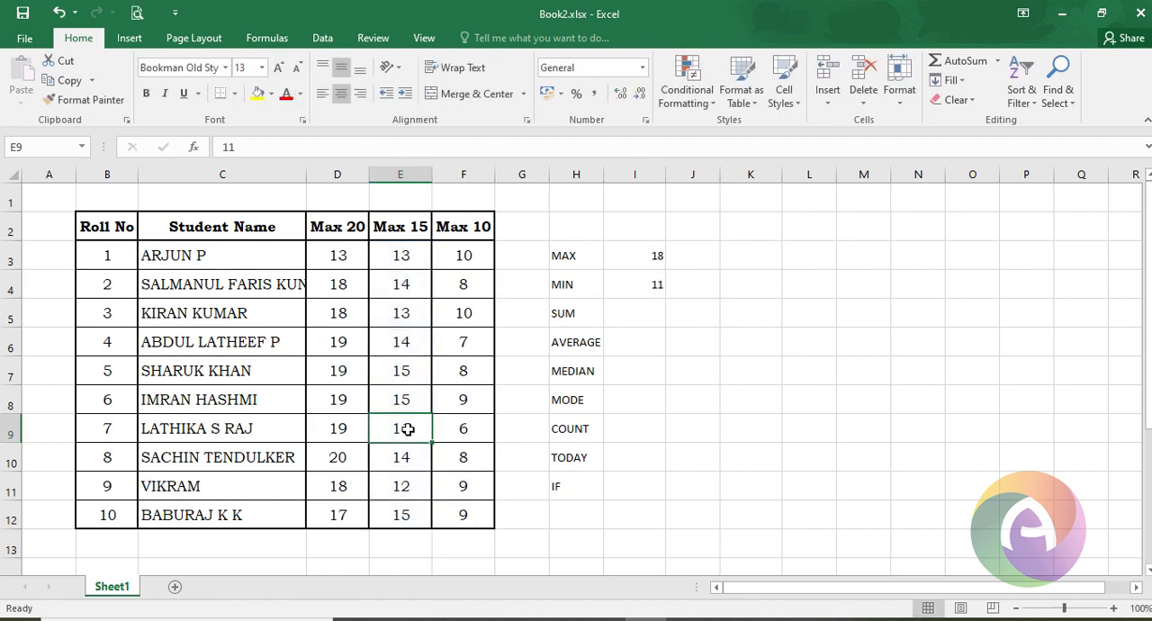
- Replace the formula in cell I4 with =MIN(D8:F8) and check it against the marks of roll number 6
{"action": "left_click", "coordinate": [656, 284]}
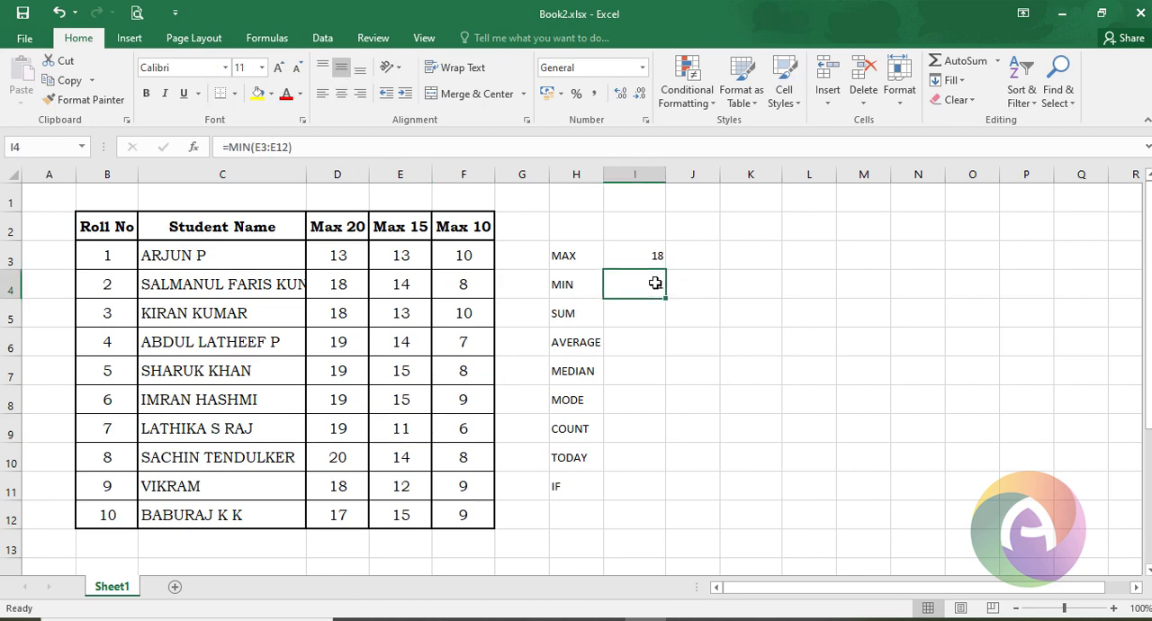
{"action": "type", "text": "=mi"}
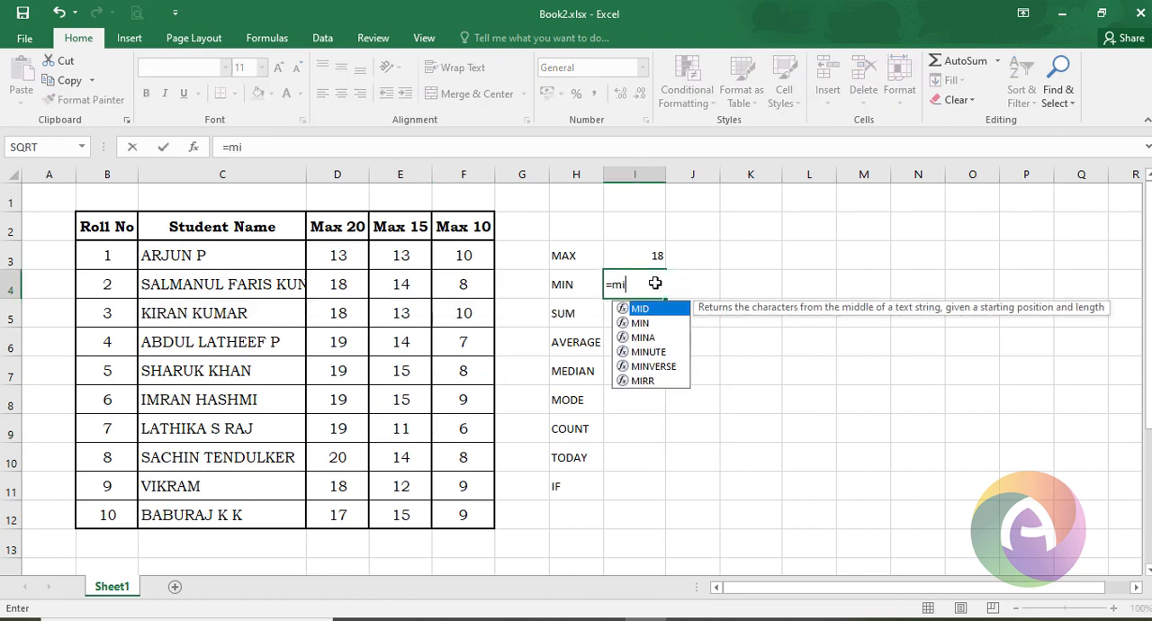
{"action": "type", "text": "n("}
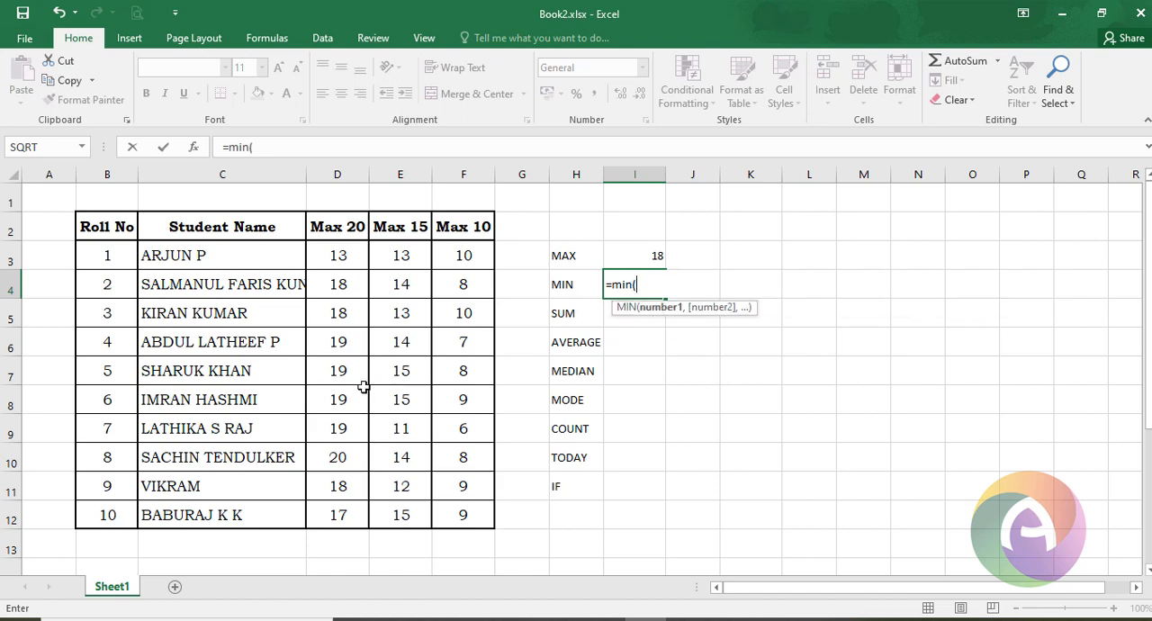
{"action": "left_click_drag", "start_coordinate": [339, 404], "coordinate": [442, 409]}
{"action": "key", "text": "Return"}
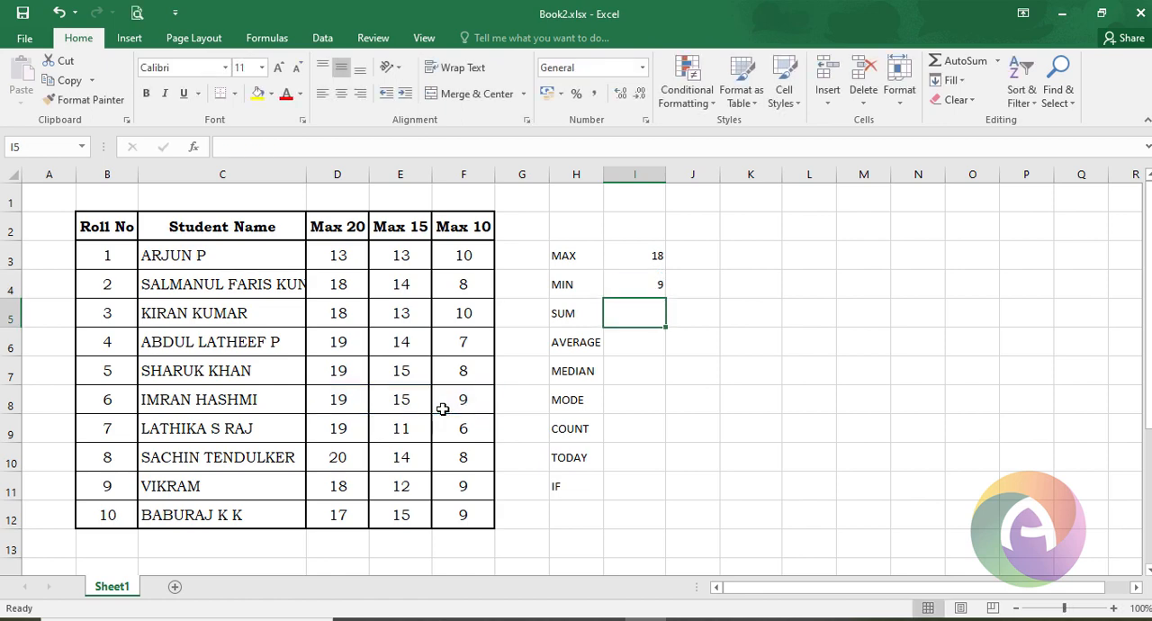
{"action": "left_click", "coordinate": [422, 404]}
{"action": "left_click_drag", "start_coordinate": [362, 399], "coordinate": [459, 404]}
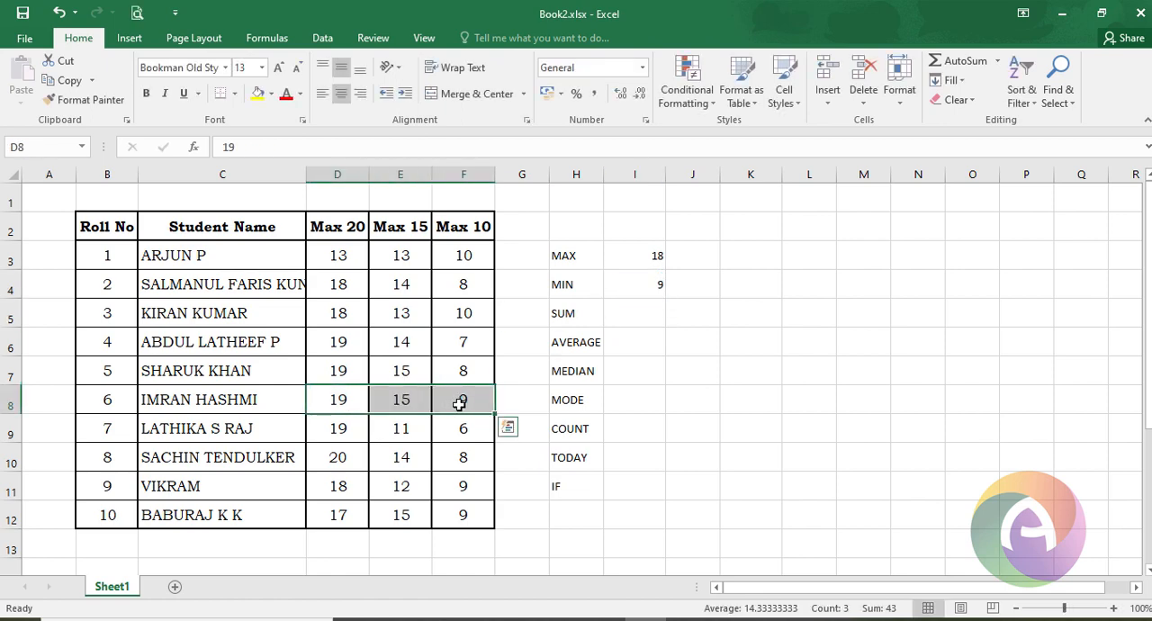
- Enter =SUM(E3:E12) in cell I5 to total the Max 15 marks
{"action": "left_click", "coordinate": [650, 307]}
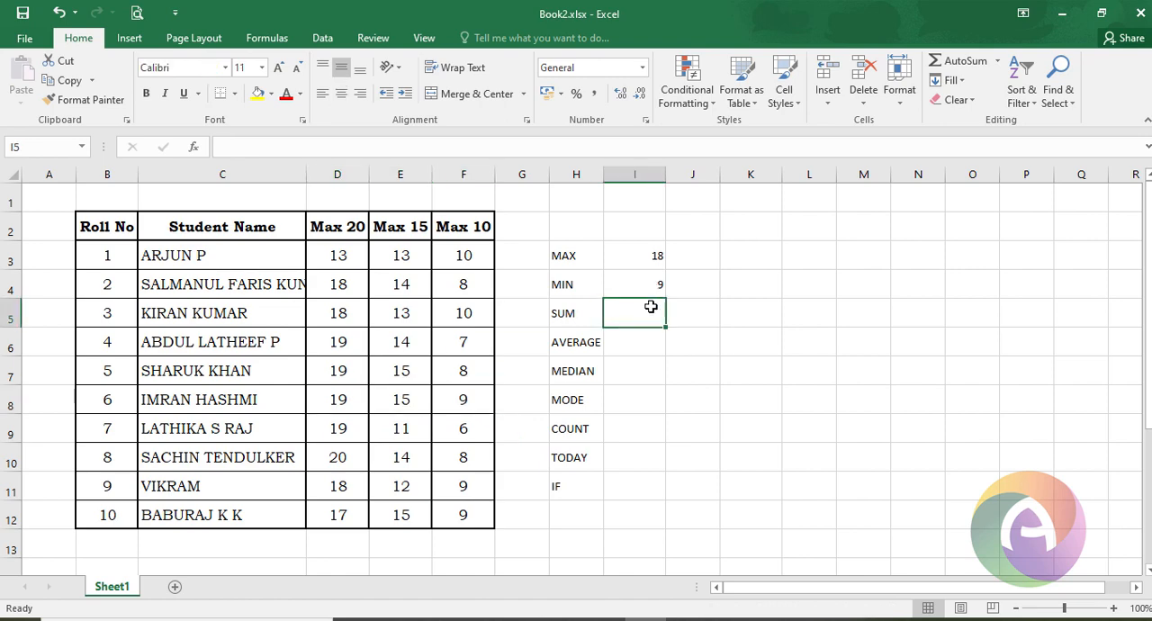
{"action": "type", "text": "=sum"}
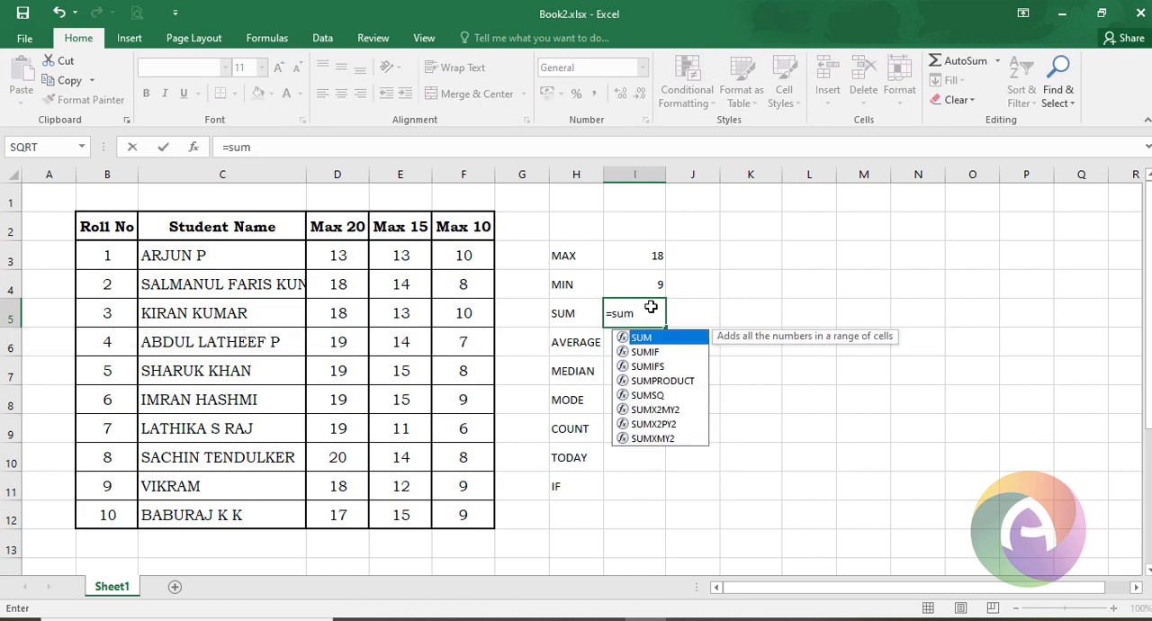
{"action": "type", "text": "("}
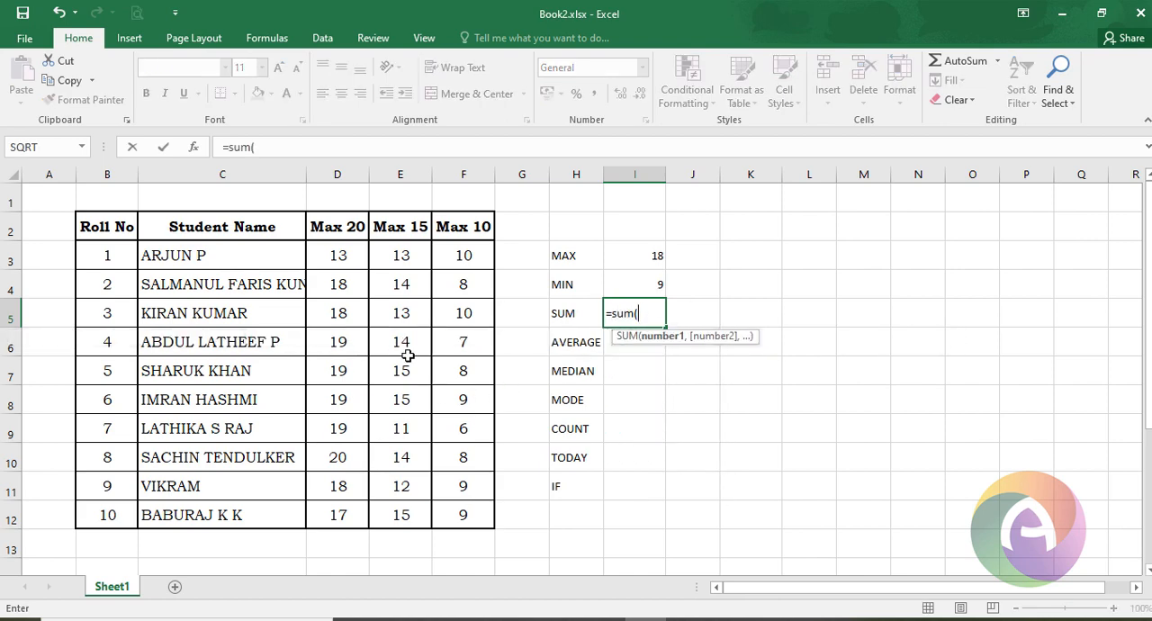
{"action": "left_click_drag", "start_coordinate": [401, 258], "coordinate": [430, 501]}
{"action": "key", "text": "Return"}
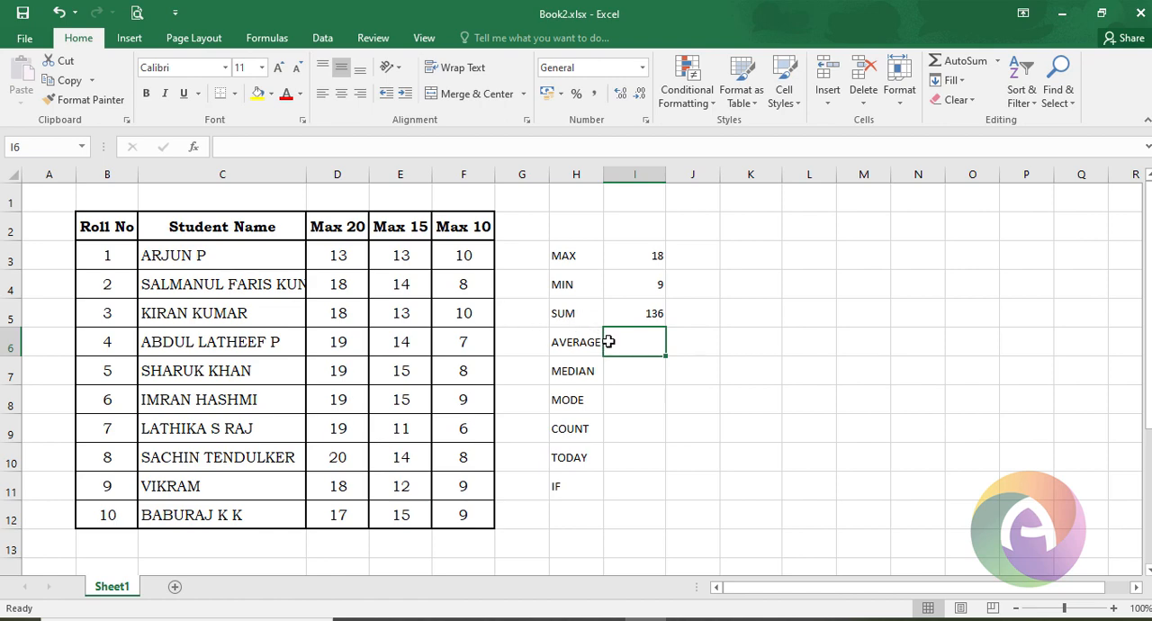
- Enter =AVERAGE(F3:F12) in cell I6 to average the Max 10 marks
{"action": "type", "text": "=av"}
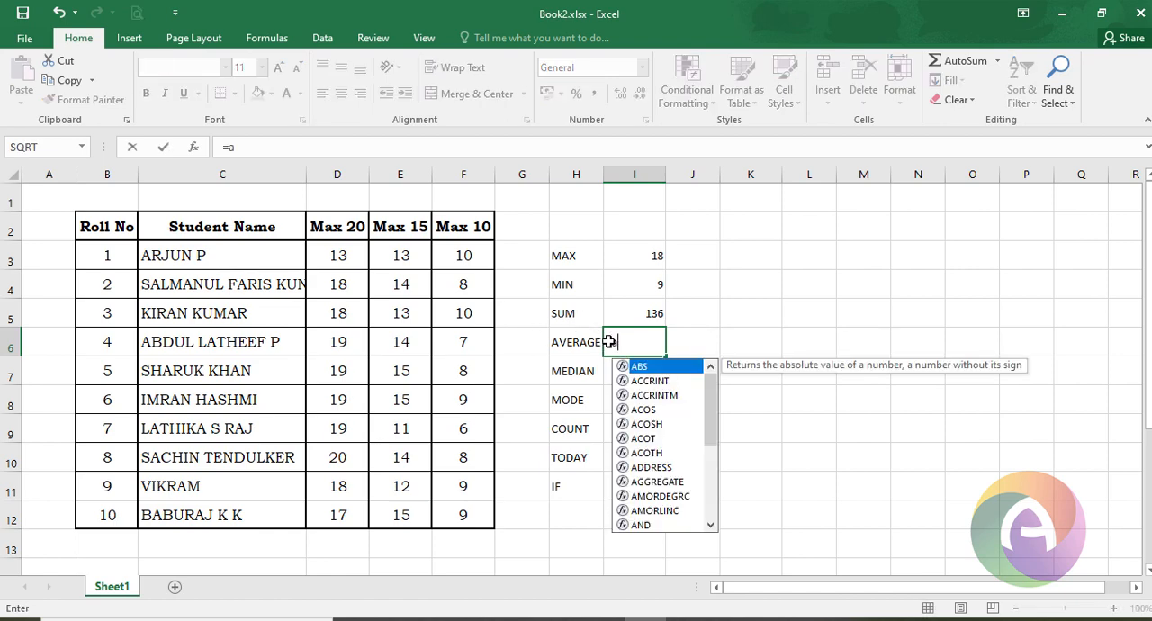
{"action": "key", "text": "Down"}
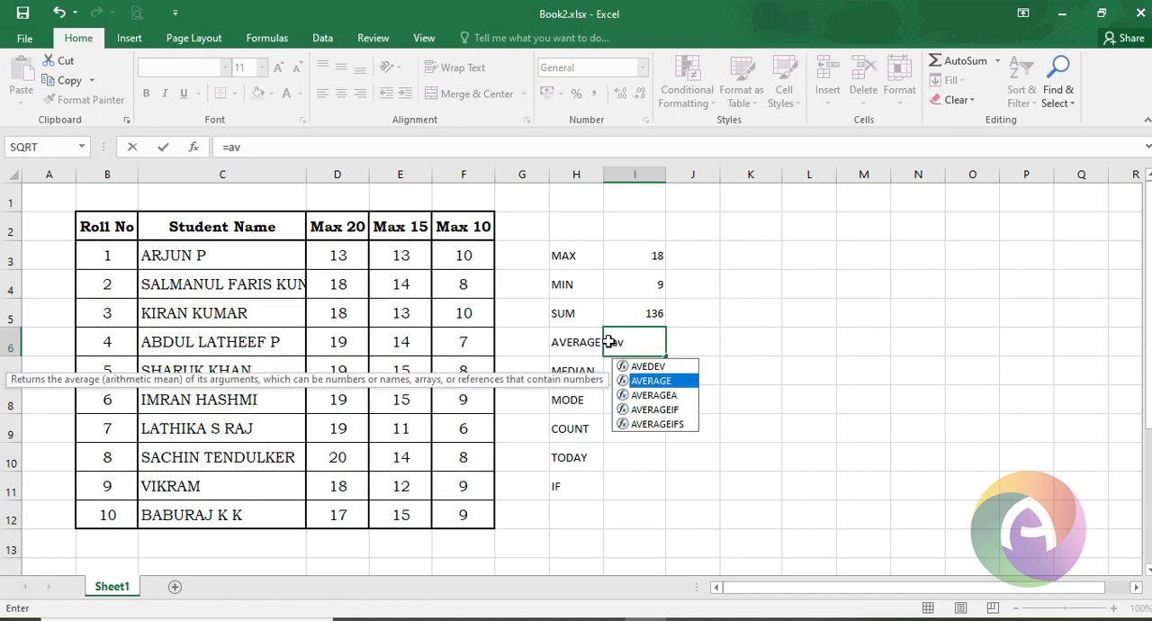
{"action": "key", "text": "Tab"}
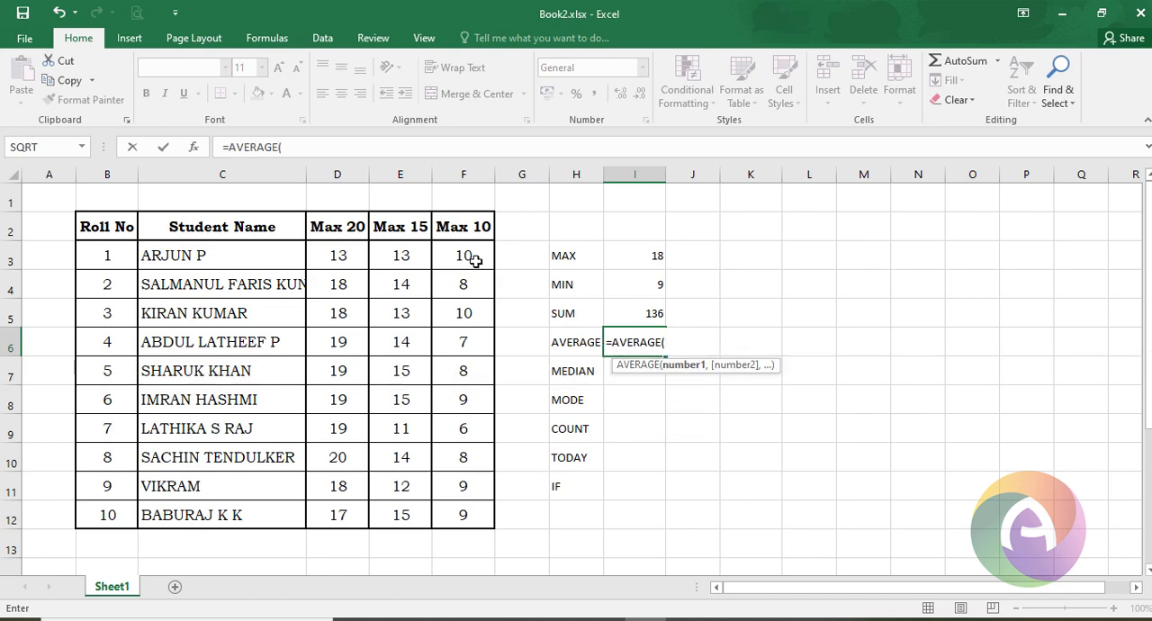
{"action": "left_click_drag", "start_coordinate": [461, 256], "coordinate": [467, 510]}
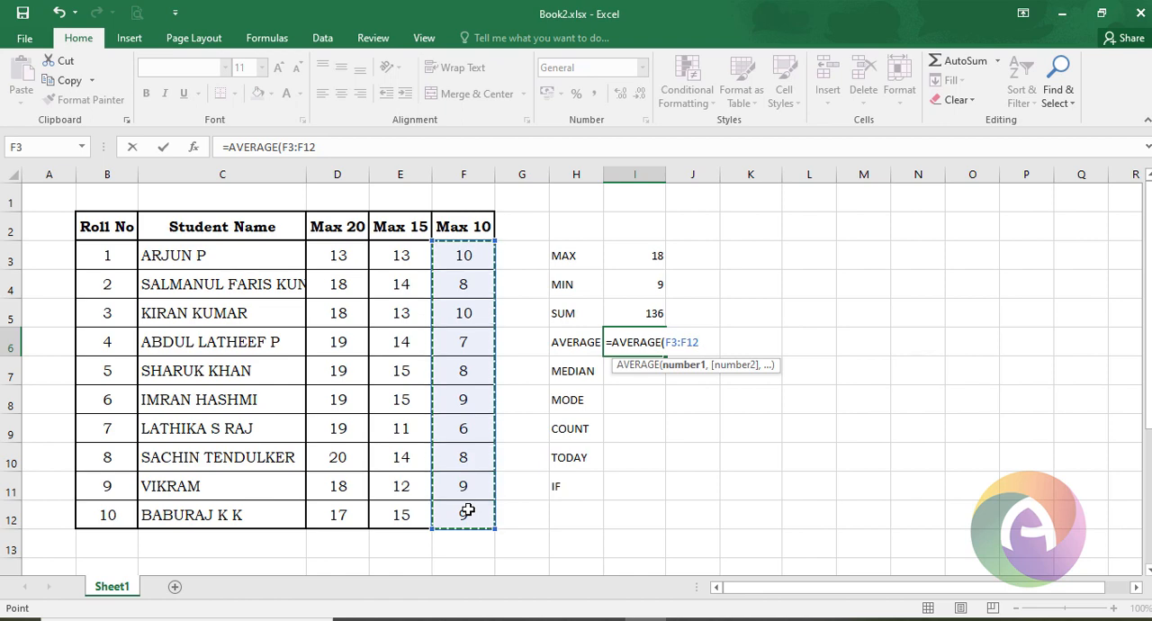
{"action": "key", "text": "Return"}
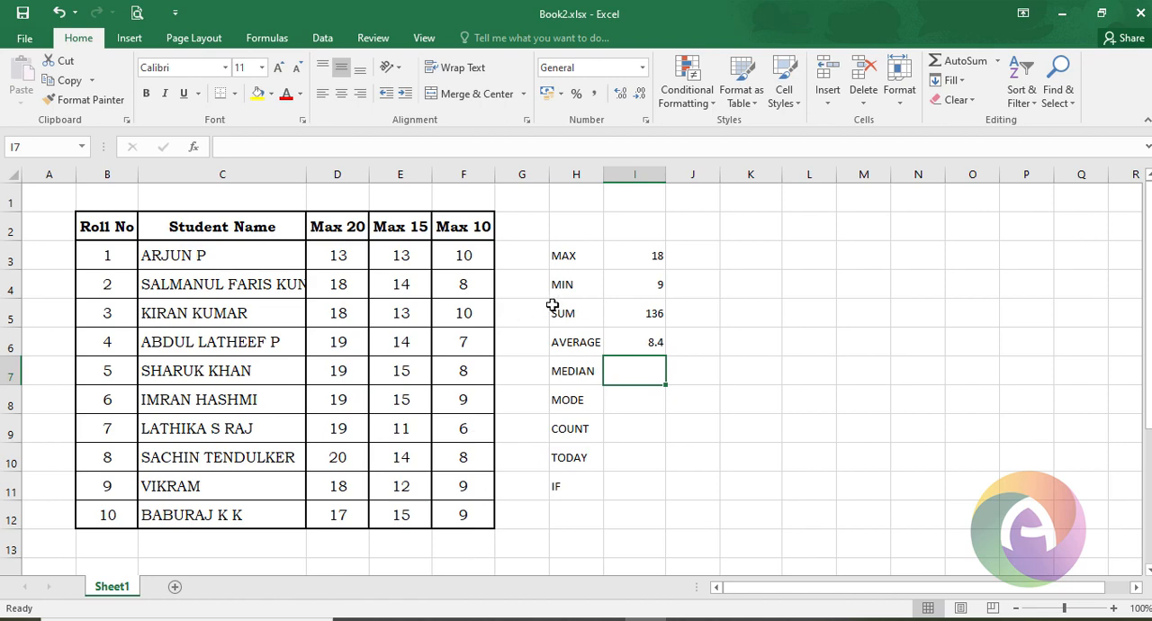
- Enter =MEDIAN(F3:F12) in cell I7 to find the median of the Max 10 marks
{"action": "double_click", "coordinate": [624, 375]}
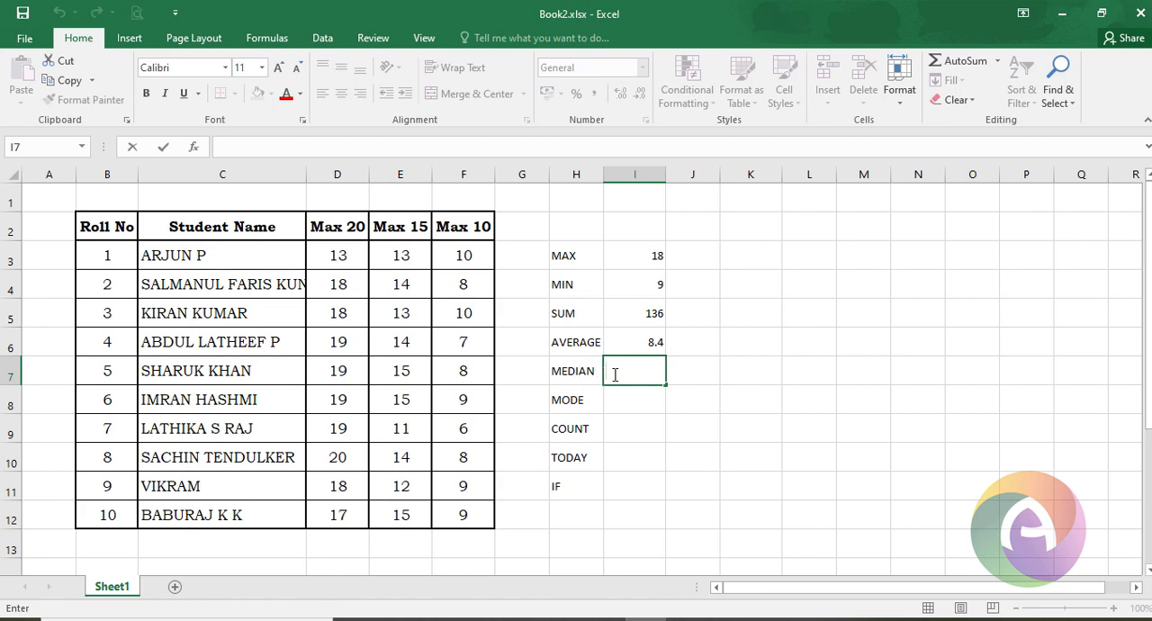
{"action": "type", "text": "=med"}
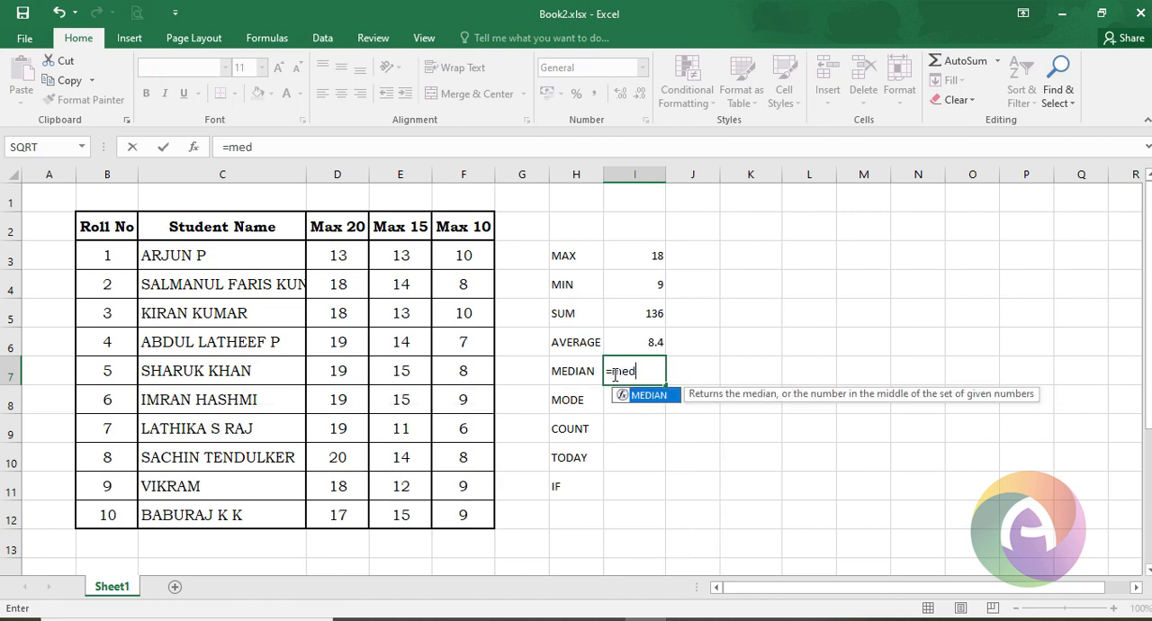
{"action": "key", "text": "Tab"}
{"action": "left_click_drag", "start_coordinate": [465, 257], "coordinate": [465, 509]}
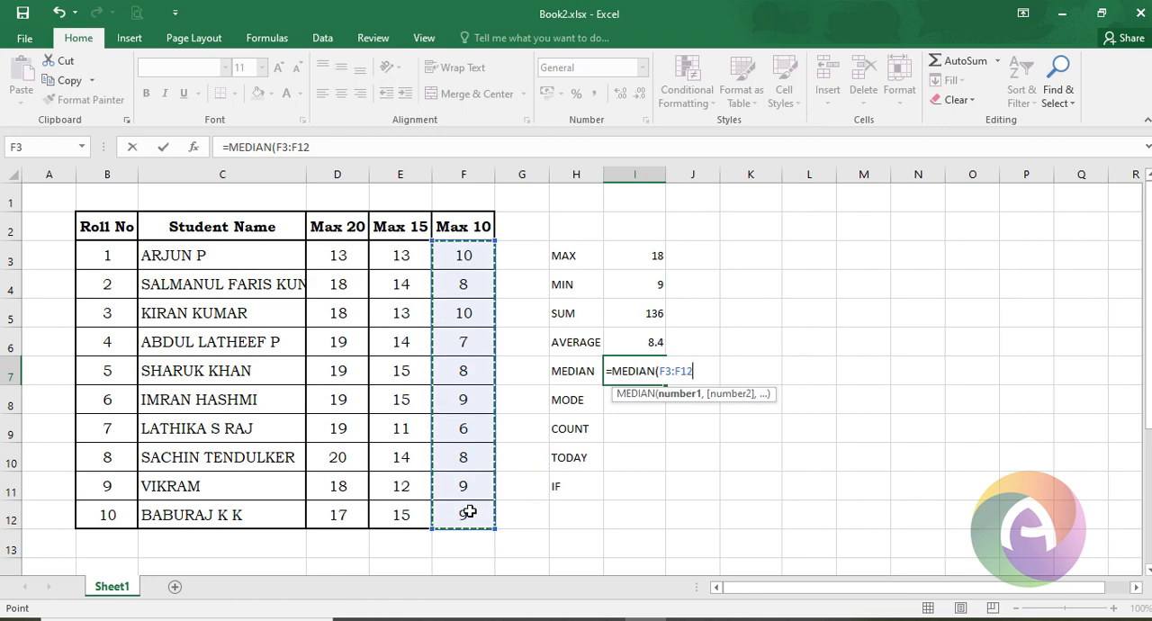
{"action": "key", "text": "Return"}
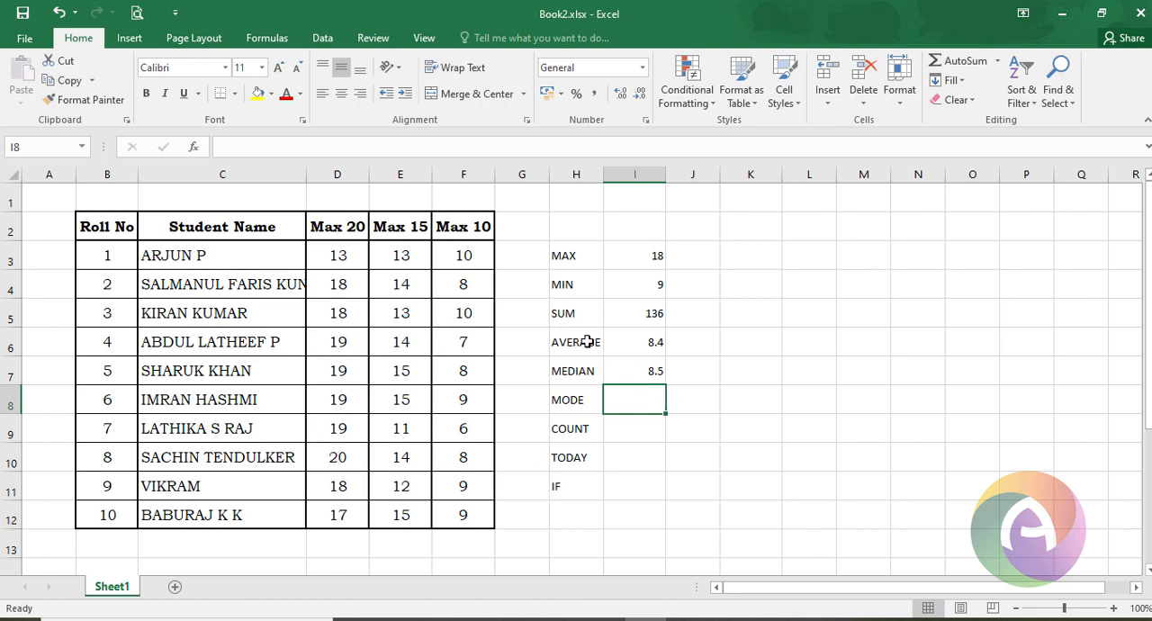
- Enter =MODE(F3:F12) in cell I8 to find the most frequent Max 10 mark
{"action": "double_click", "coordinate": [644, 398]}
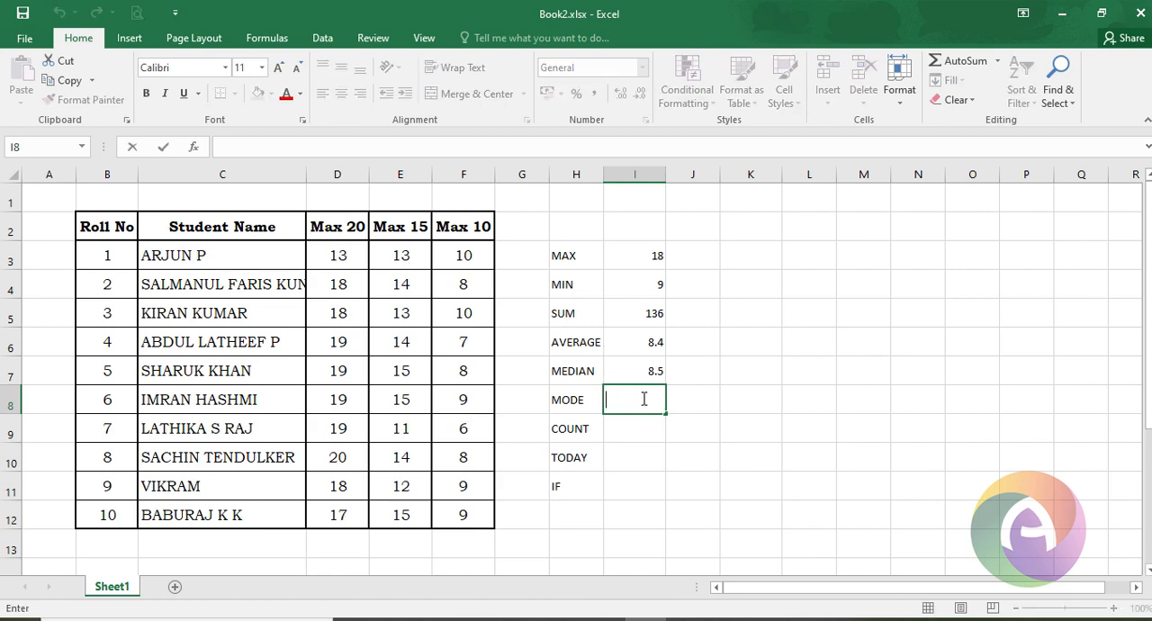
{"action": "type", "text": "=mo"}
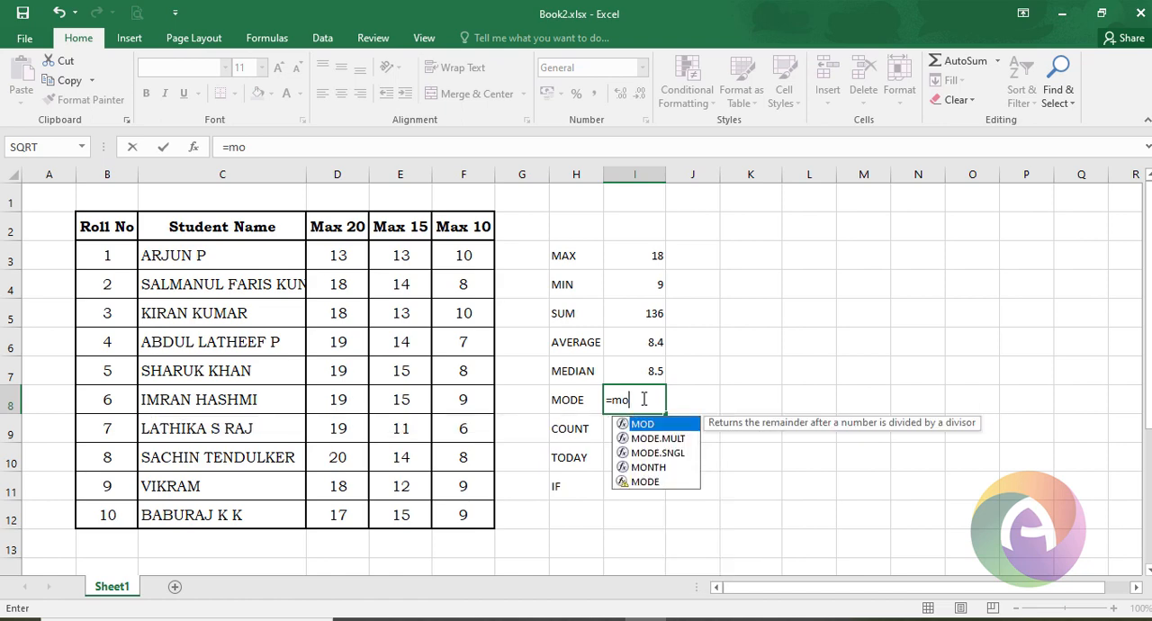
{"action": "type", "text": "de("}
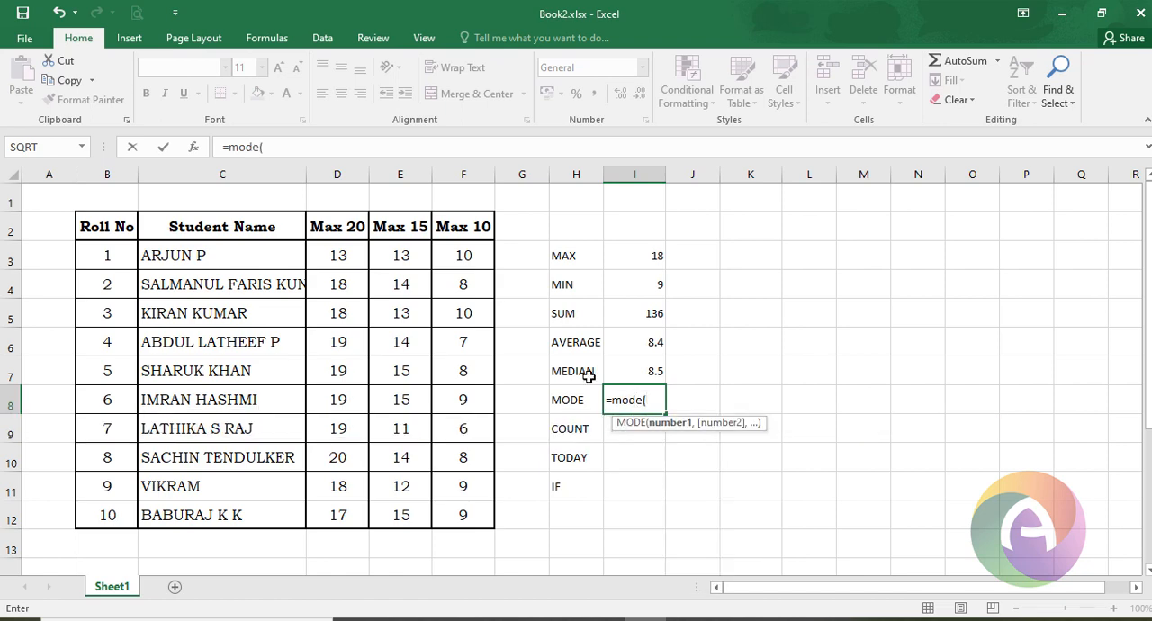
{"action": "left_click_drag", "start_coordinate": [464, 256], "coordinate": [476, 506]}
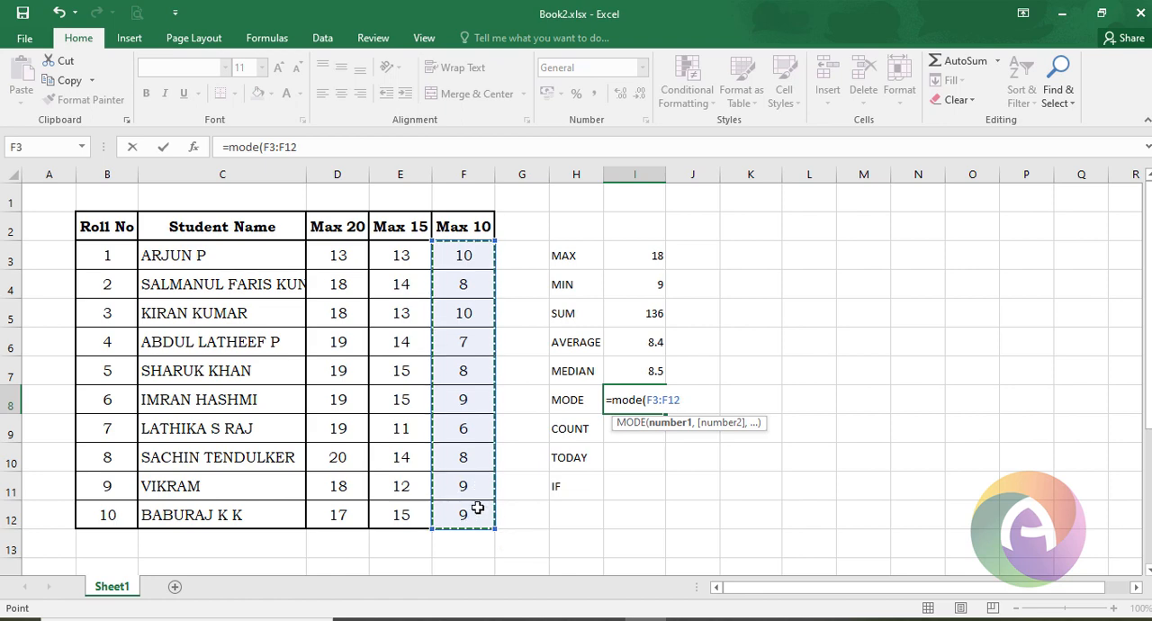
{"action": "key", "text": "Return"}
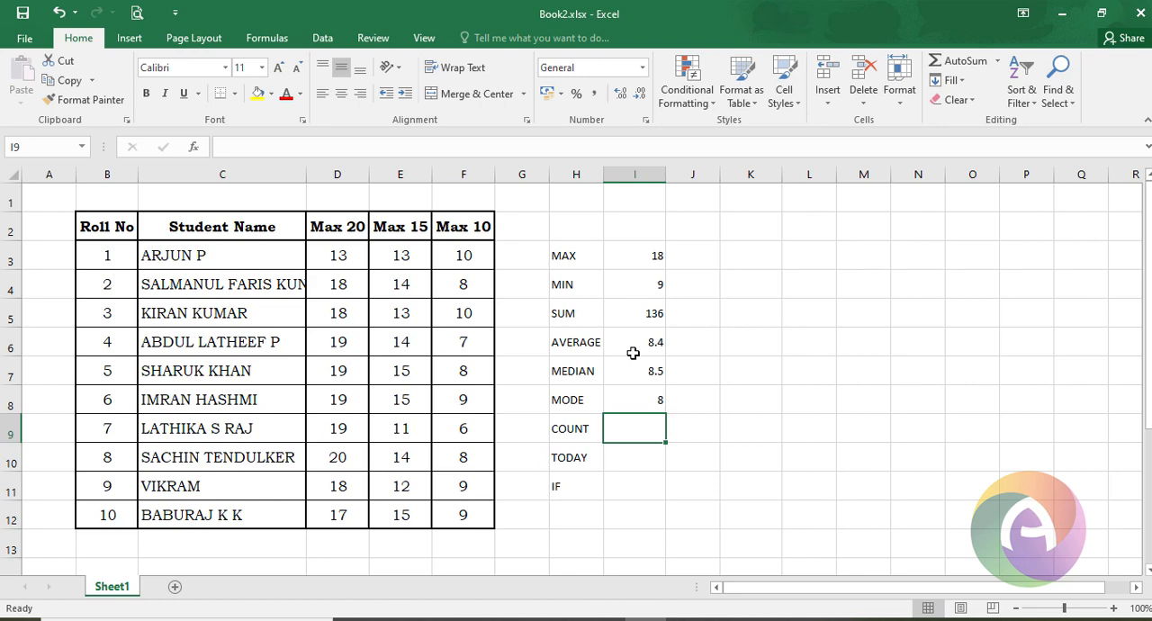
- Enter =COUNT(F3:F12) in cell I9 to count the numeric entries in the Max 10 column
{"action": "double_click", "coordinate": [619, 421]}
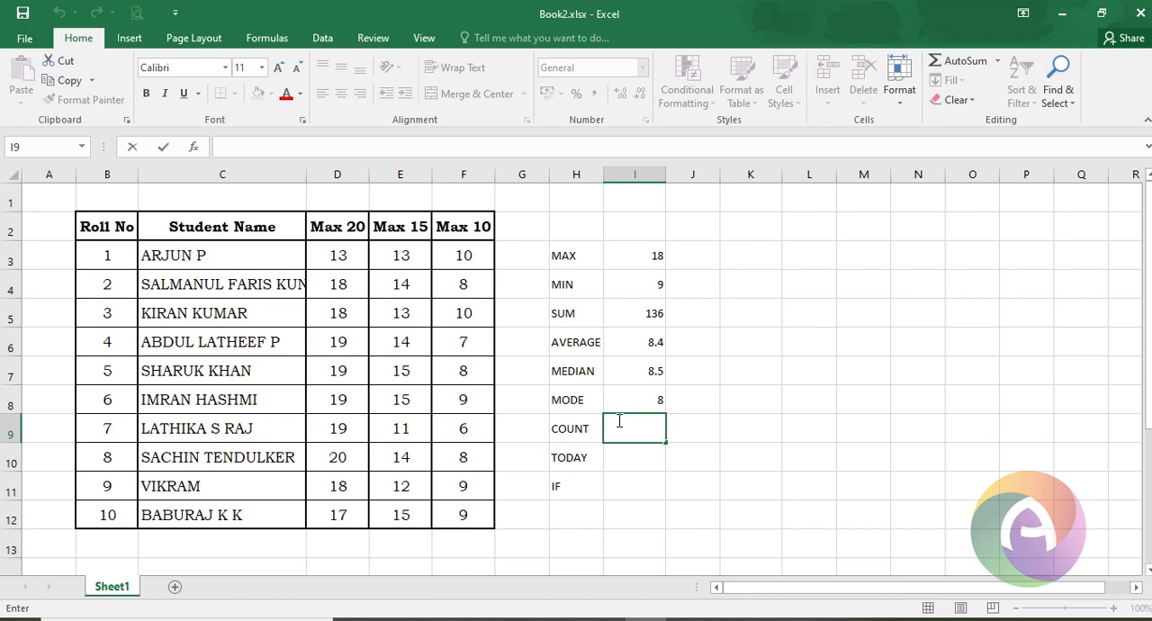
{"action": "type", "text": "=cou"}
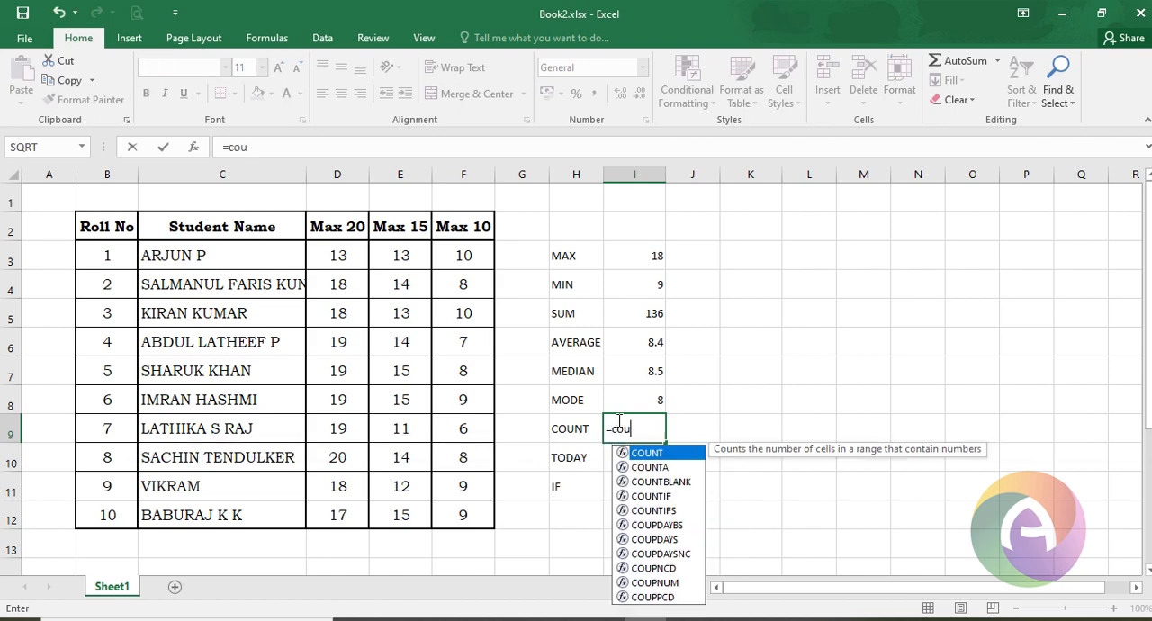
{"action": "key", "text": "Tab"}
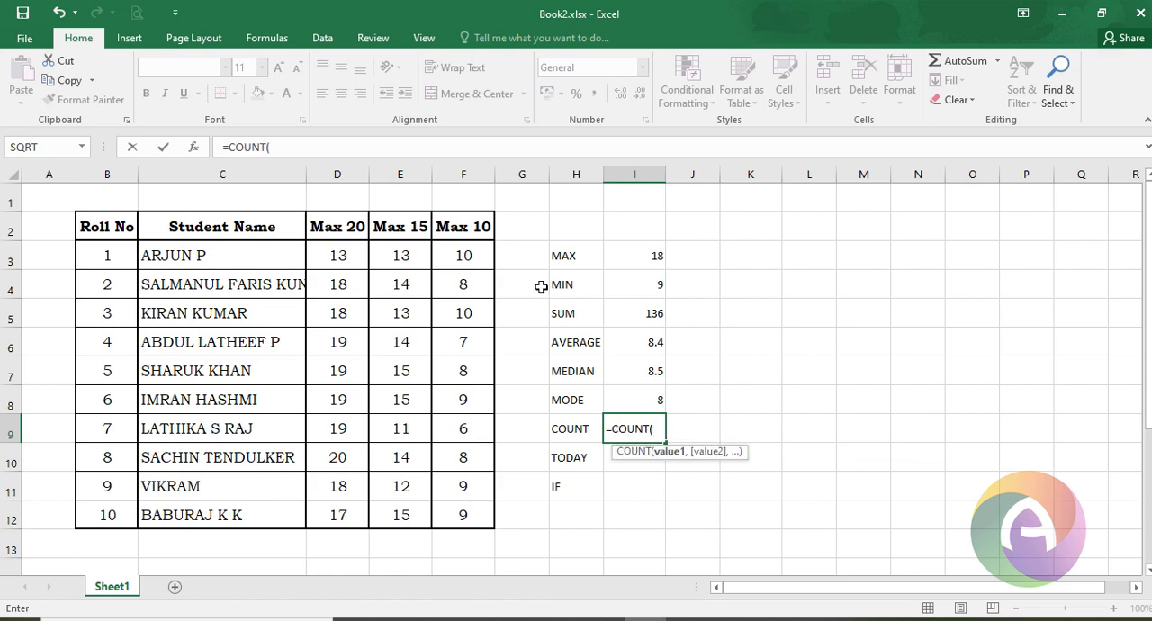
{"action": "left_click_drag", "start_coordinate": [471, 255], "coordinate": [477, 508]}
{"action": "key", "text": "Return"}
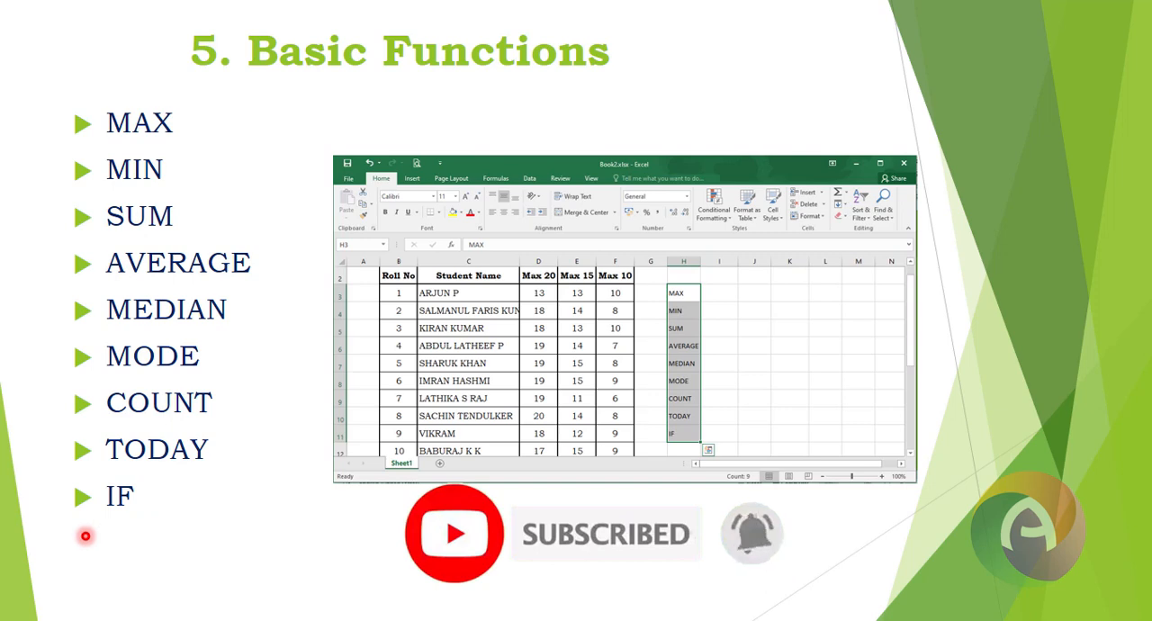
{"action": "key", "text": "Right"}
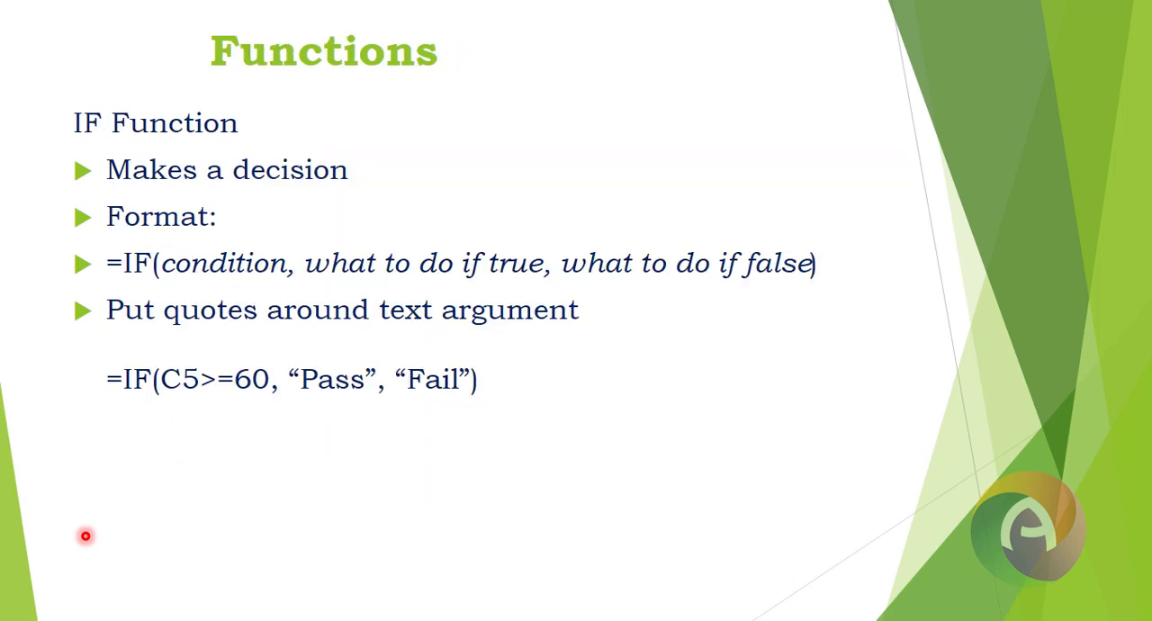